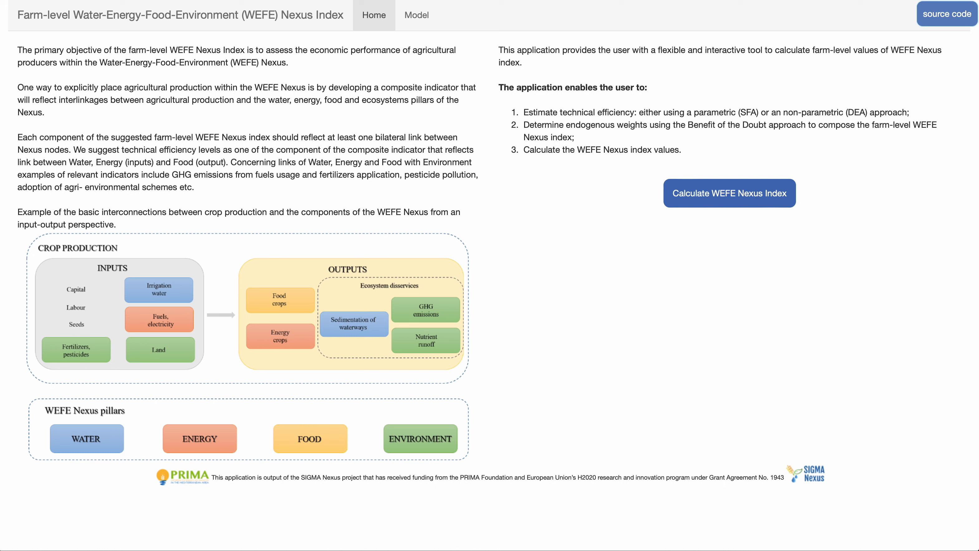
Open the WEFE Nexus Index calculator and read the help on the required csv data format.
{"action": "left_click", "coordinate": [723, 204]}
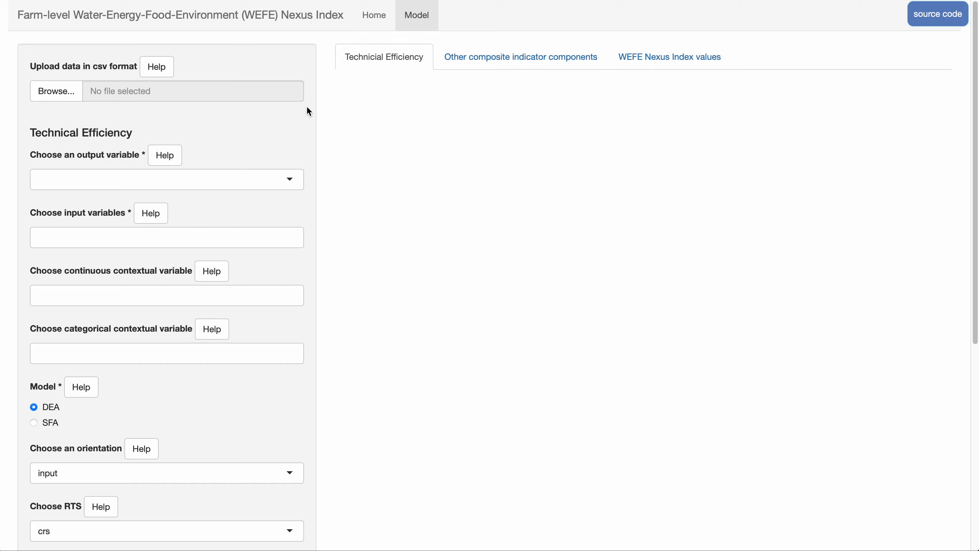
{"action": "left_click", "coordinate": [171, 76]}
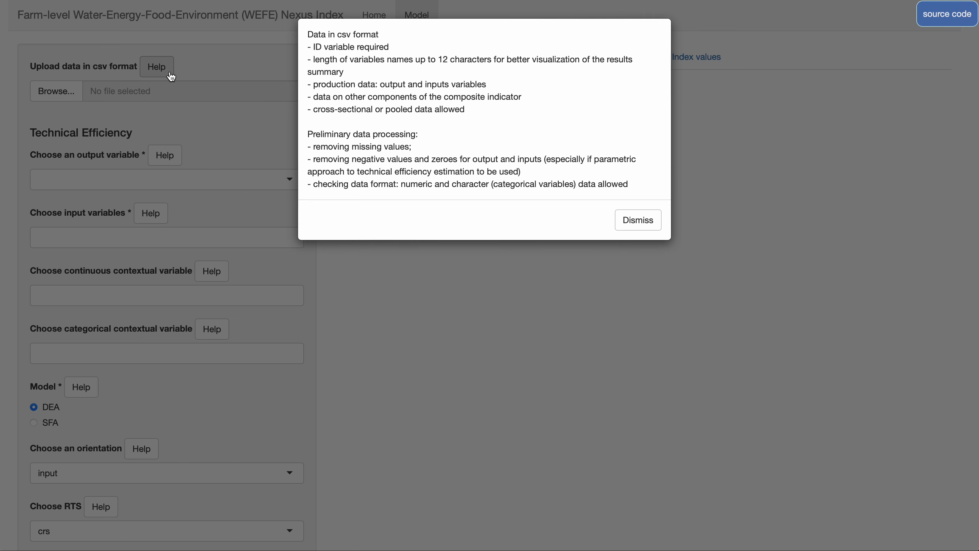
{"action": "left_click", "coordinate": [626, 221]}
Upload the case_study_data.csv file from the Data folder as the model data.
{"action": "left_click", "coordinate": [58, 91]}
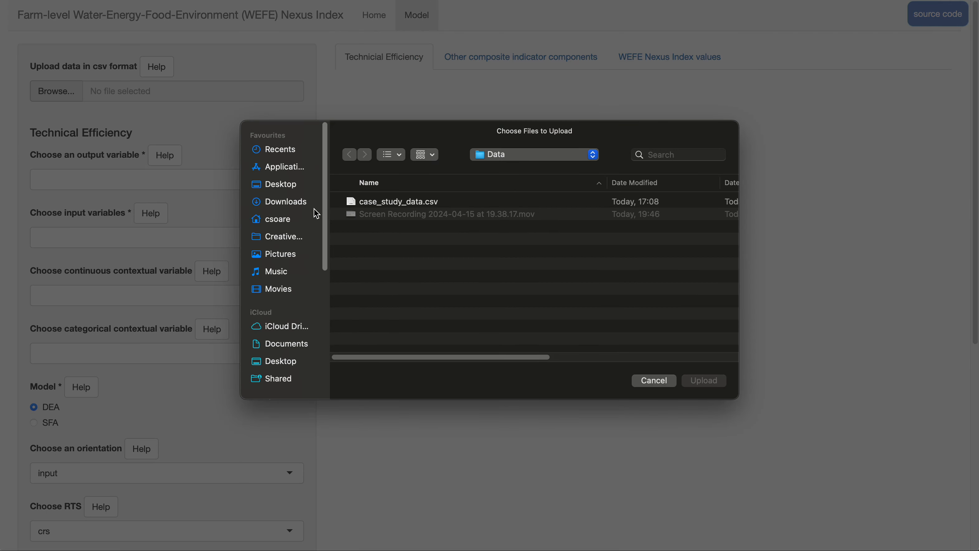
{"action": "left_click", "coordinate": [373, 202]}
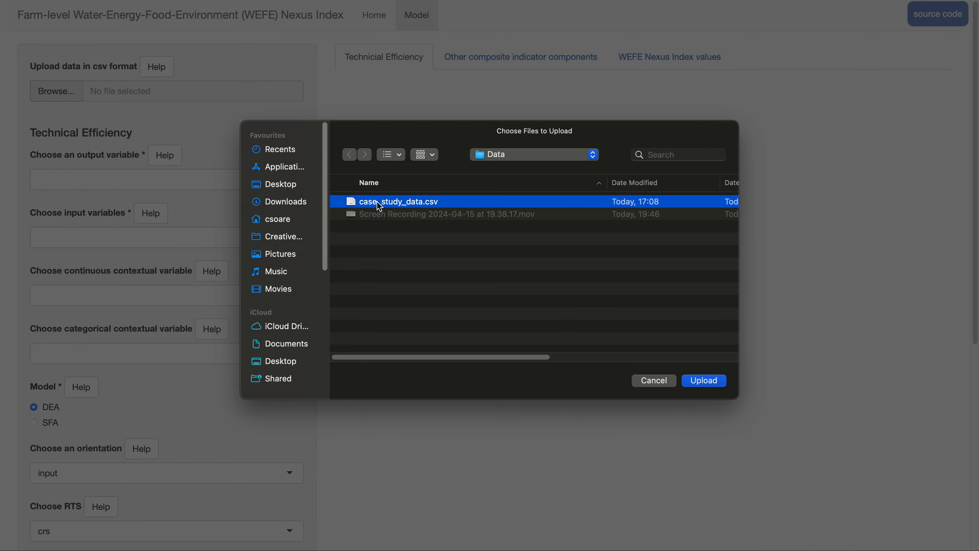
{"action": "left_click", "coordinate": [704, 381]}
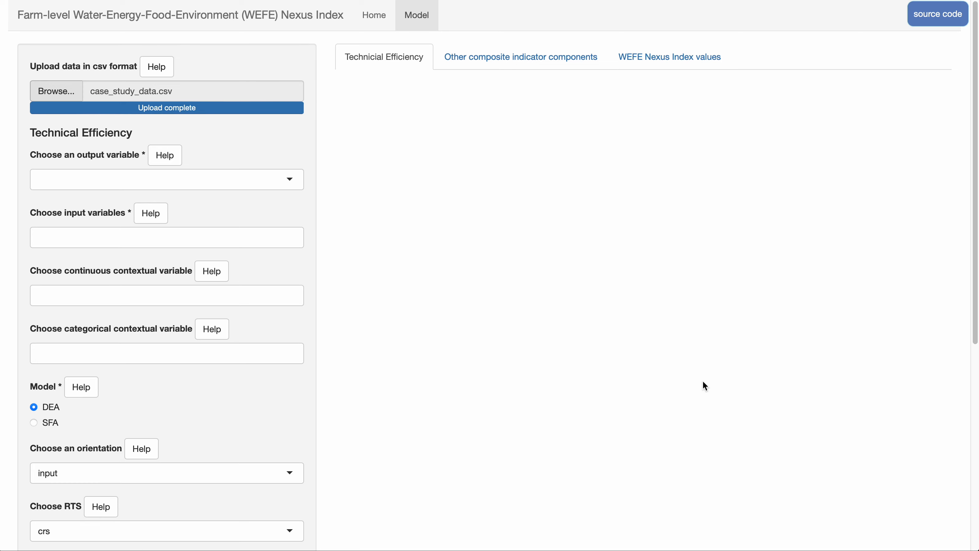
Choose Output_tons as output variable and Water_m3, Fuels_lts, Land_stremma, Labor_days, Machinery_equipment_days_used and Fertilizers_PHI_kg_lts as input variables.
{"action": "left_click", "coordinate": [240, 178]}
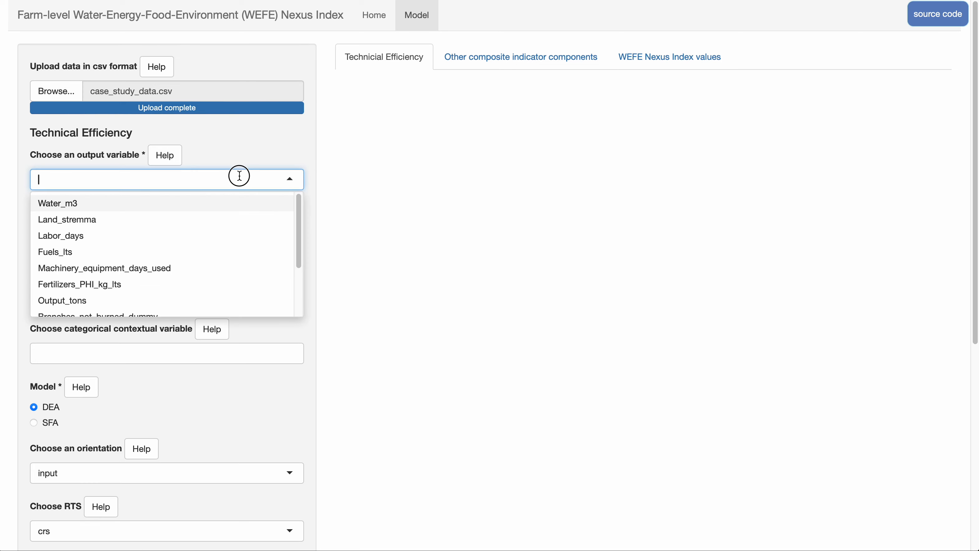
{"action": "left_click", "coordinate": [125, 300]}
{"action": "left_click", "coordinate": [127, 238]}
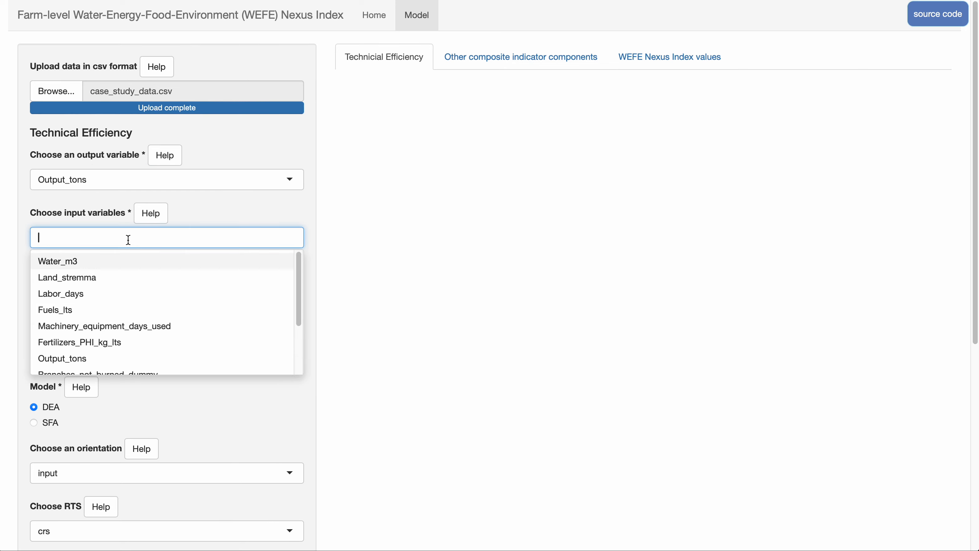
{"action": "left_click", "coordinate": [115, 269]}
{"action": "left_click", "coordinate": [96, 292]}
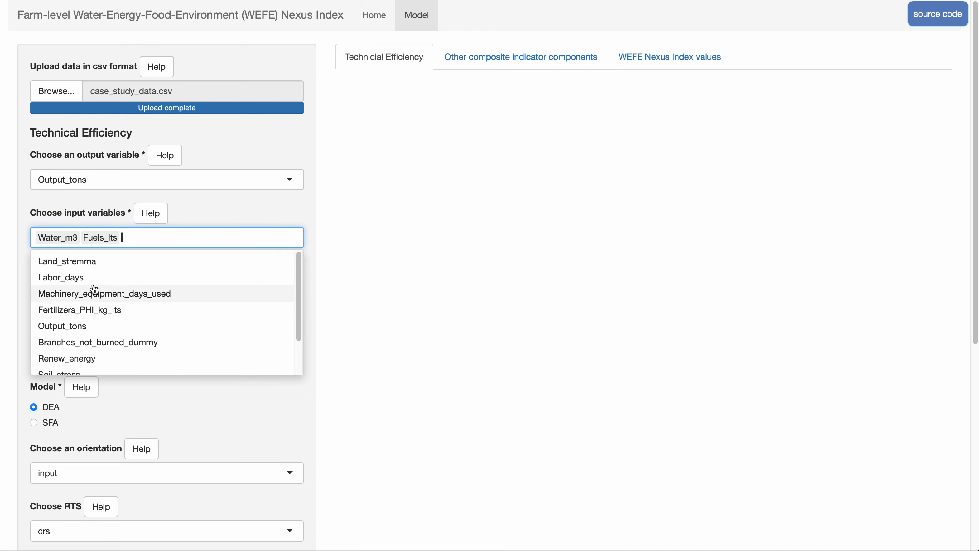
{"action": "left_click", "coordinate": [95, 265]}
{"action": "left_click", "coordinate": [94, 270]}
{"action": "left_click", "coordinate": [95, 262]}
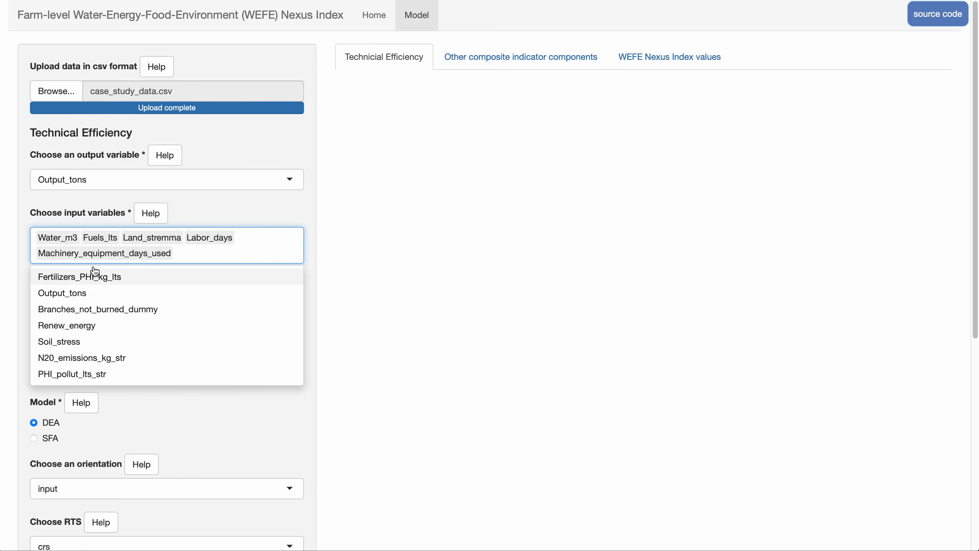
{"action": "left_click", "coordinate": [97, 276]}
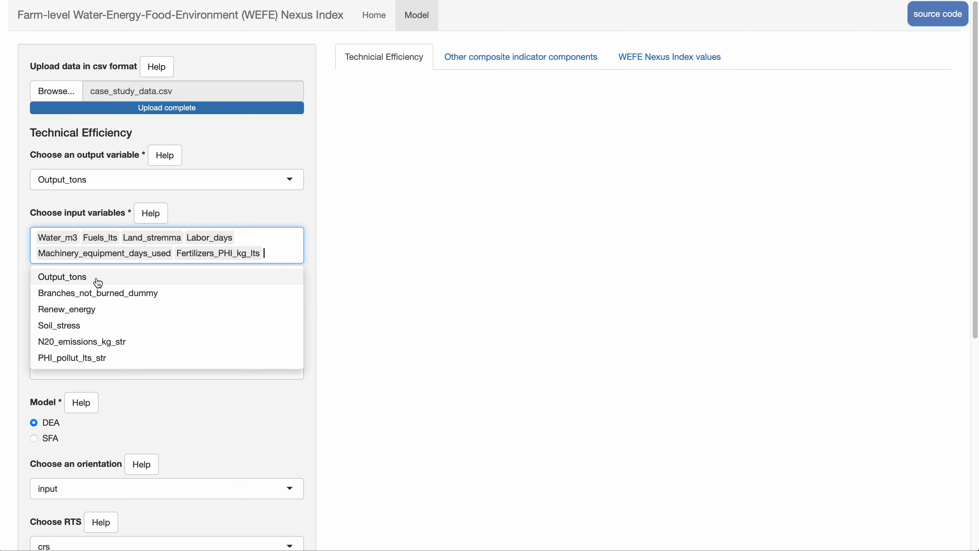
{"action": "left_click", "coordinate": [502, 223]}
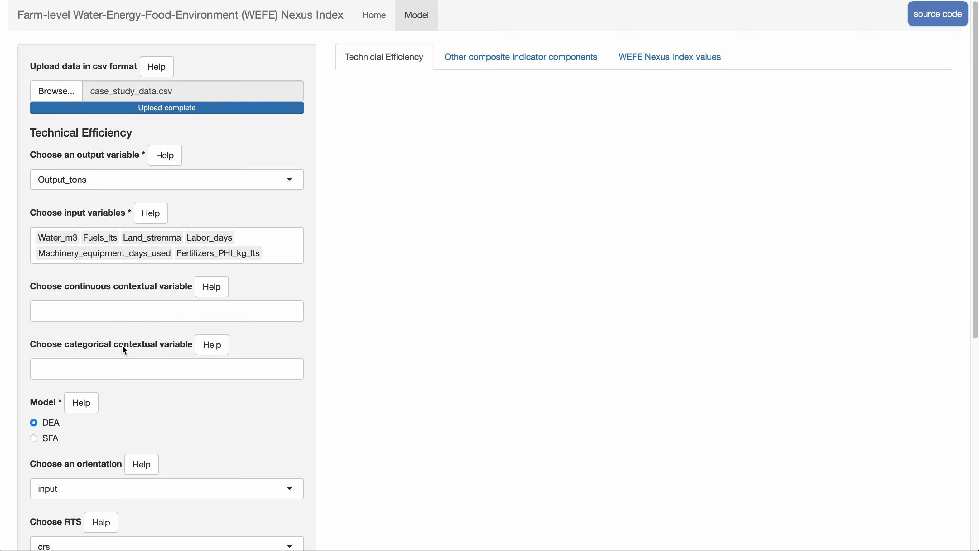
Read the help notes on the continuous and categorical contextual variables.
{"action": "left_click", "coordinate": [207, 285]}
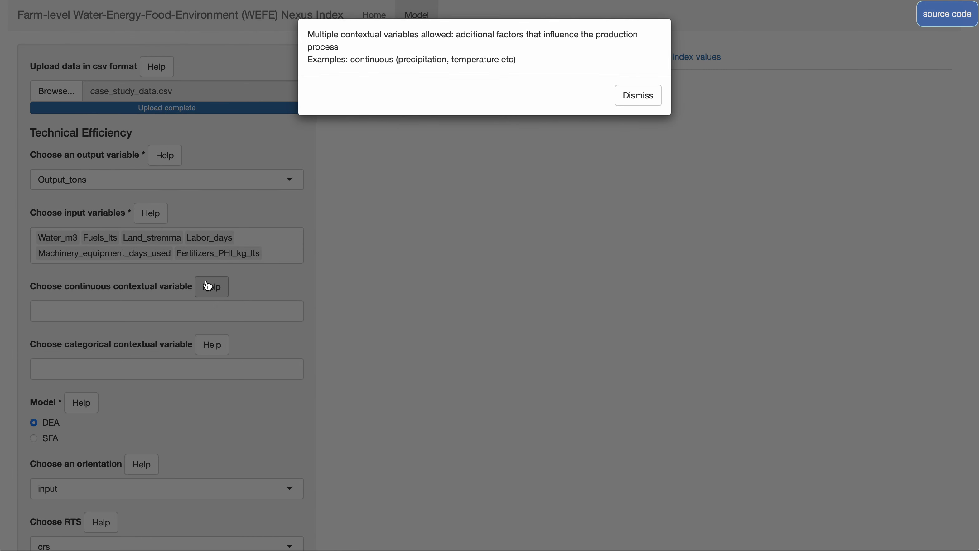
{"action": "left_click", "coordinate": [629, 94]}
{"action": "left_click", "coordinate": [215, 344]}
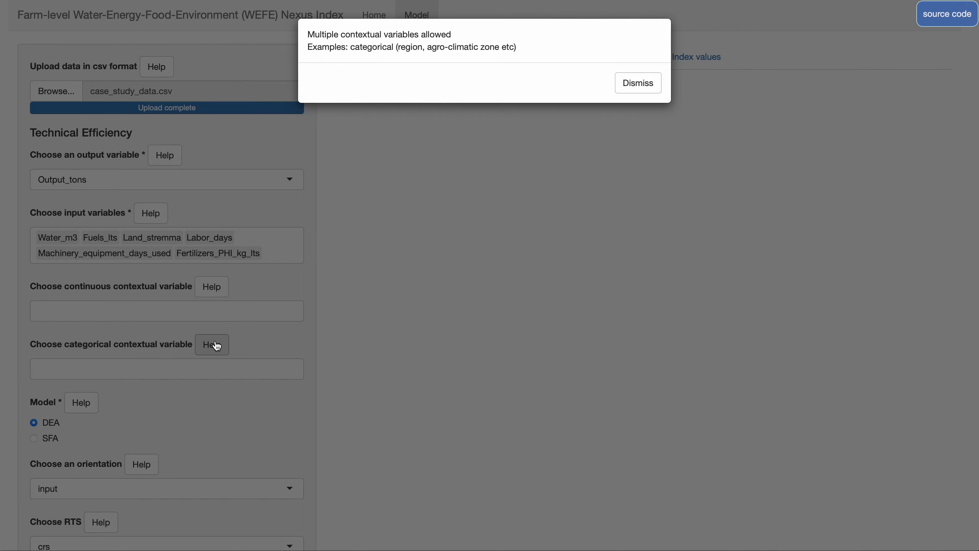
{"action": "left_click", "coordinate": [647, 89]}
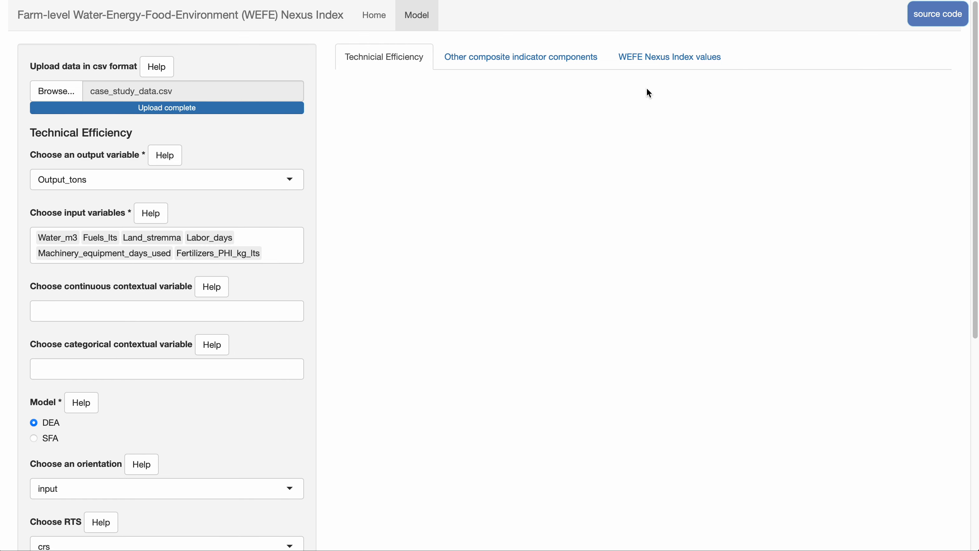
Read the help notes on the model choice, the DEA orientation and the returns-to-scale (RTS) setting.
{"action": "left_click", "coordinate": [86, 409]}
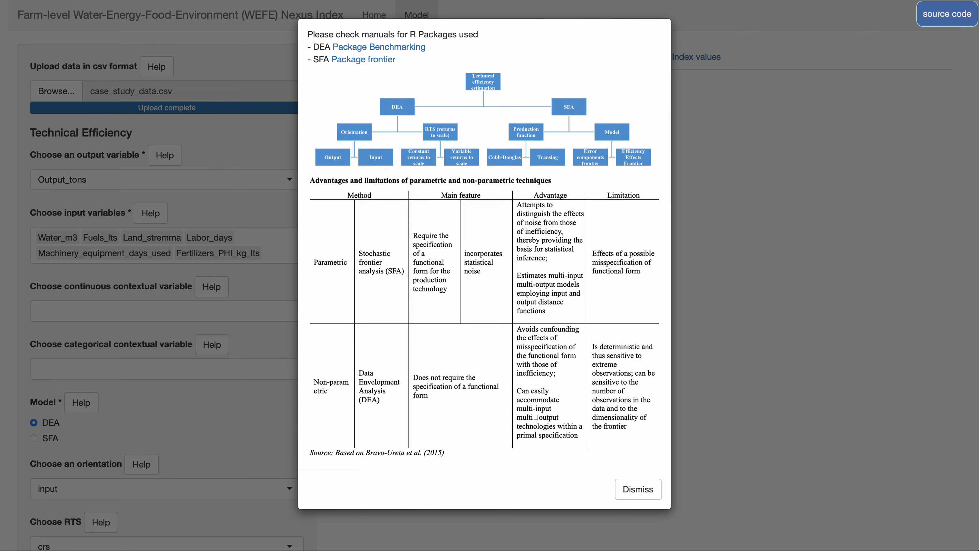
{"action": "left_click", "coordinate": [654, 496]}
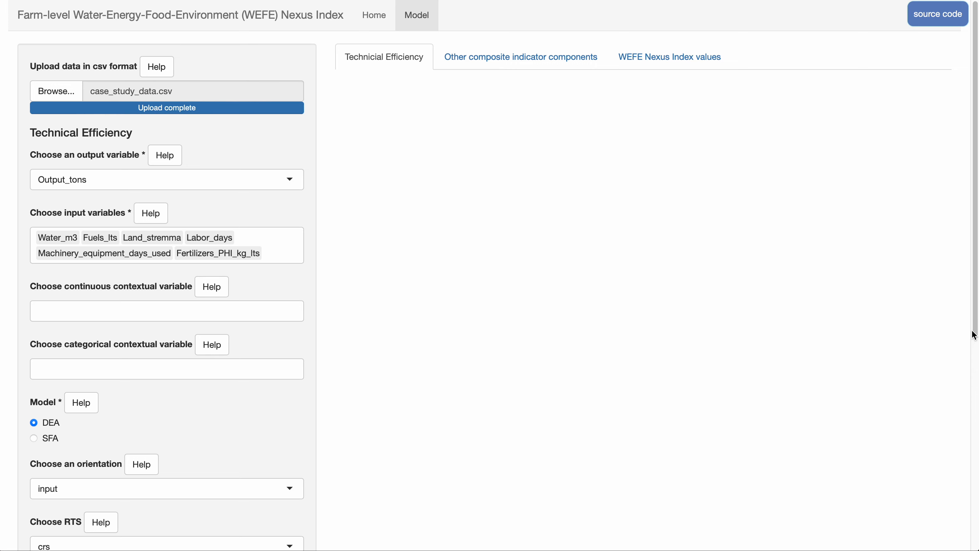
{"action": "left_click_drag", "start_coordinate": [969, 324], "coordinate": [971, 392]}
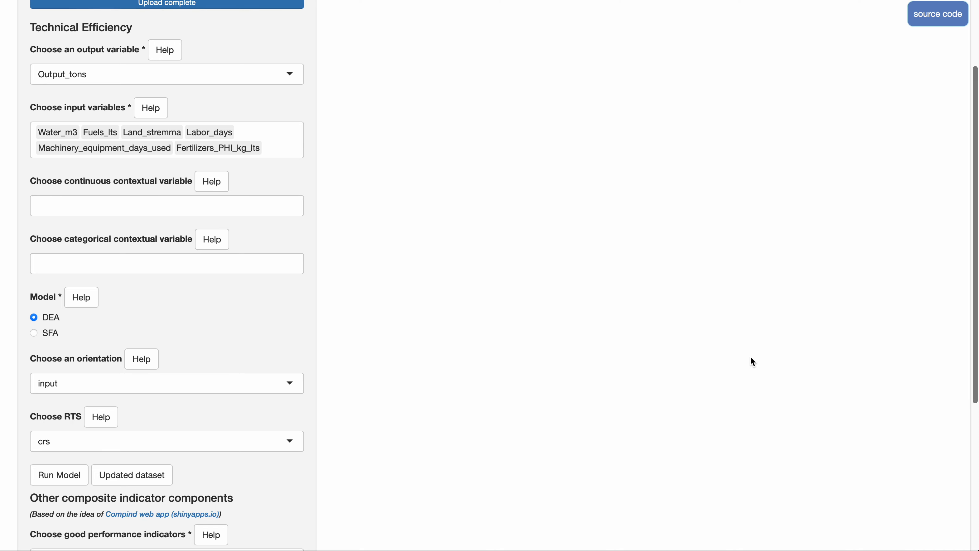
{"action": "left_click", "coordinate": [133, 365]}
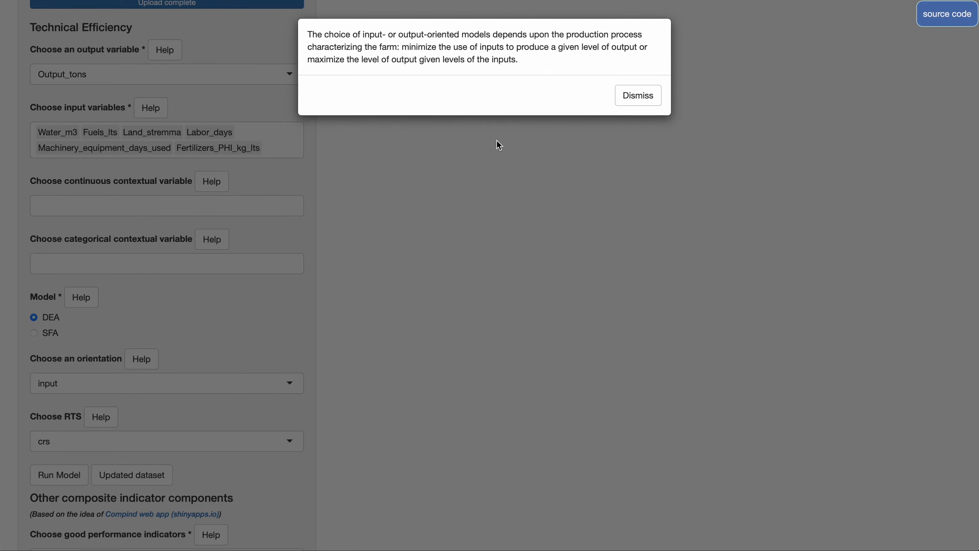
{"action": "left_click", "coordinate": [633, 94]}
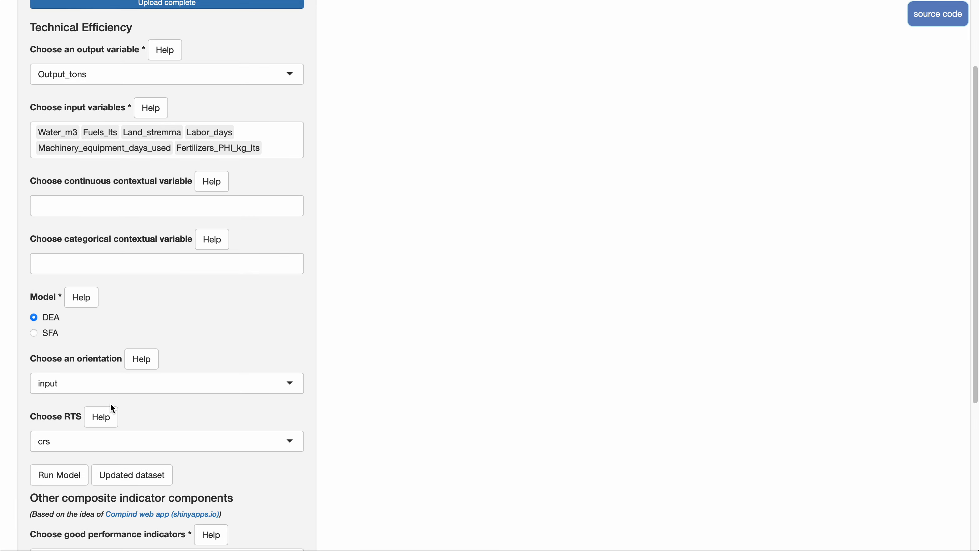
{"action": "left_click", "coordinate": [104, 418]}
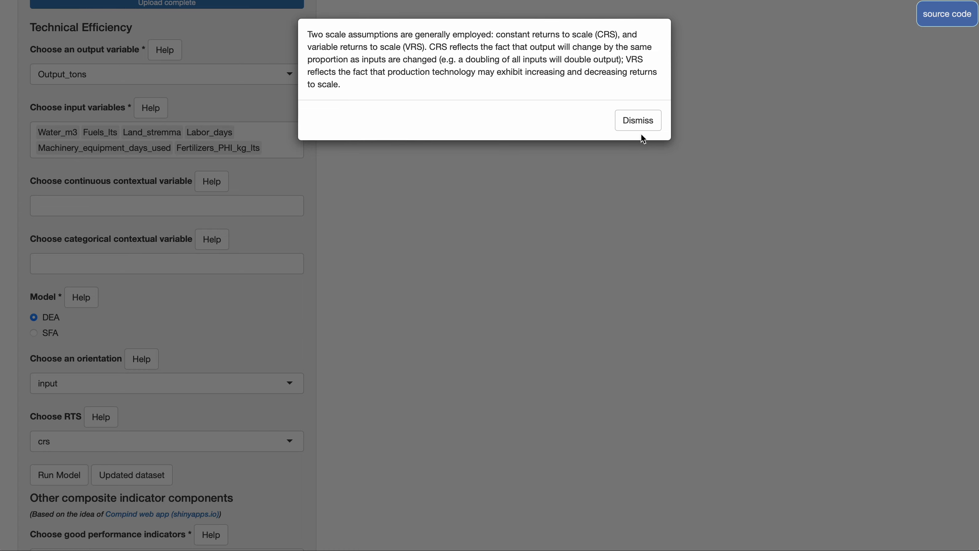
{"action": "left_click", "coordinate": [639, 123]}
Switch the model to SFA and review its production function and model options with their help notes.
{"action": "left_click", "coordinate": [32, 335]}
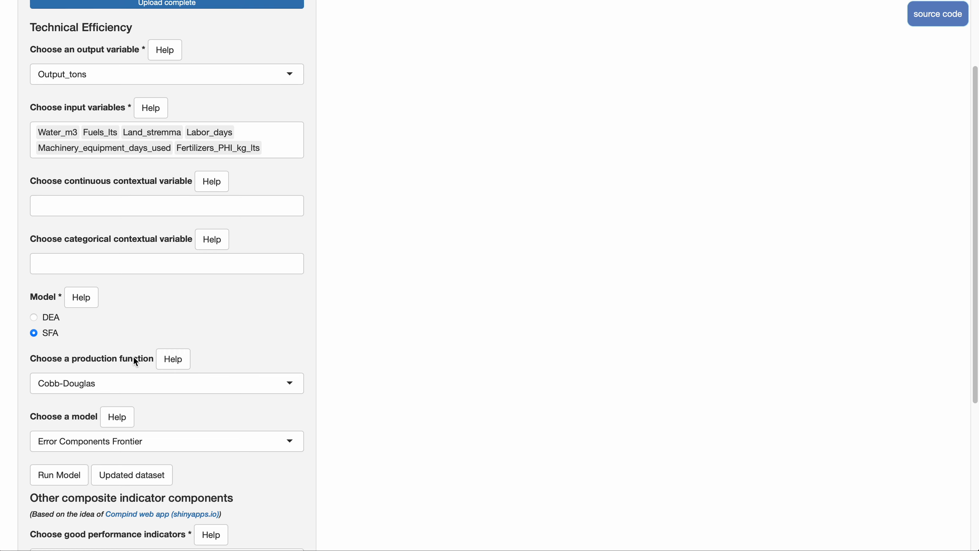
{"action": "left_click", "coordinate": [157, 383]}
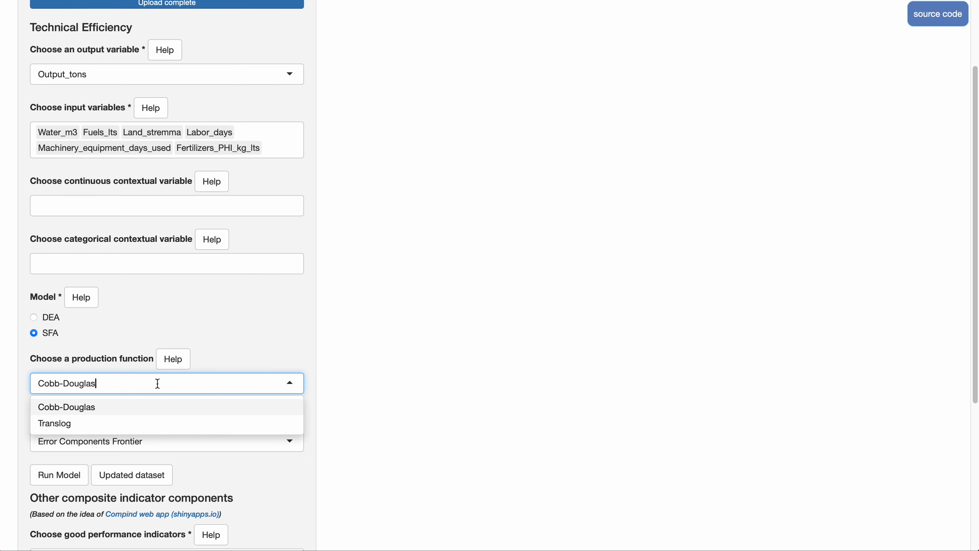
{"action": "left_click", "coordinate": [178, 363]}
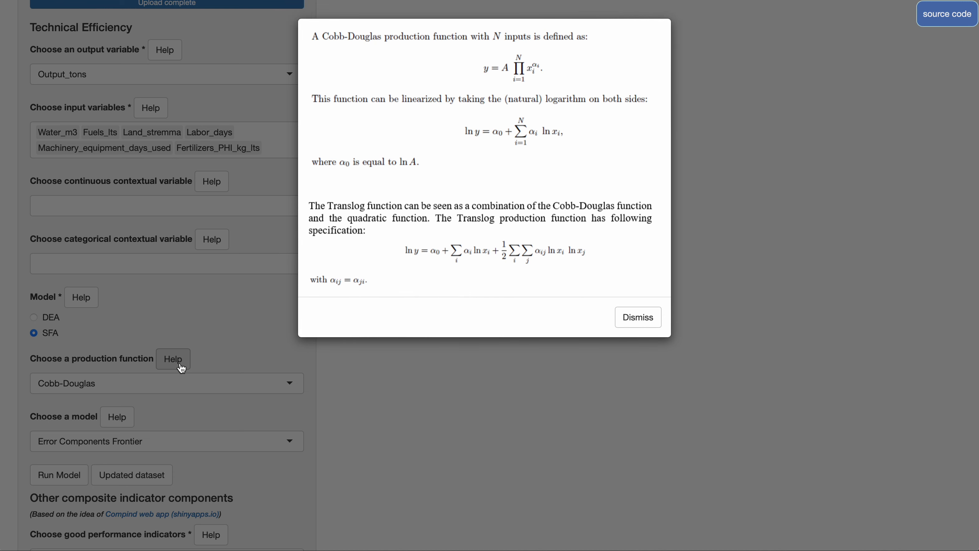
{"action": "left_click", "coordinate": [624, 321]}
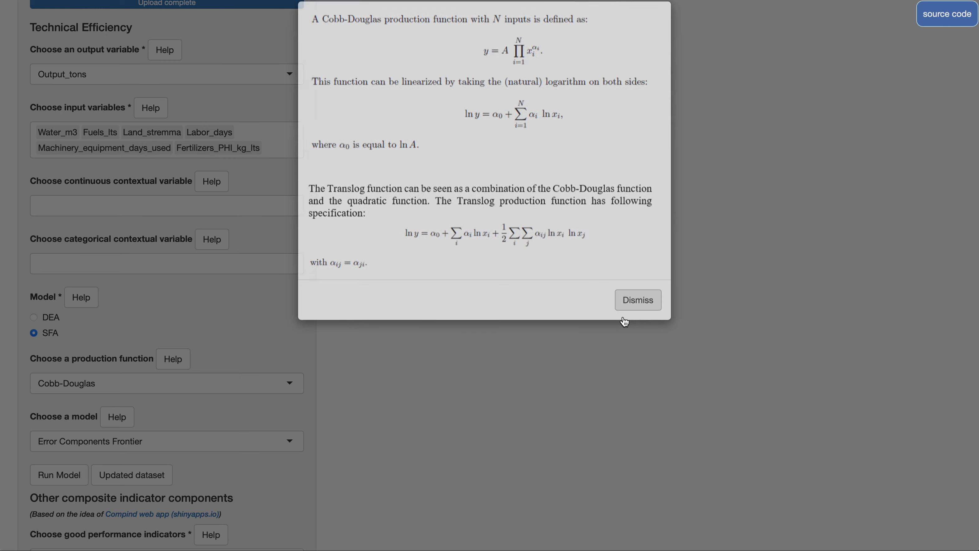
{"action": "left_click", "coordinate": [144, 447]}
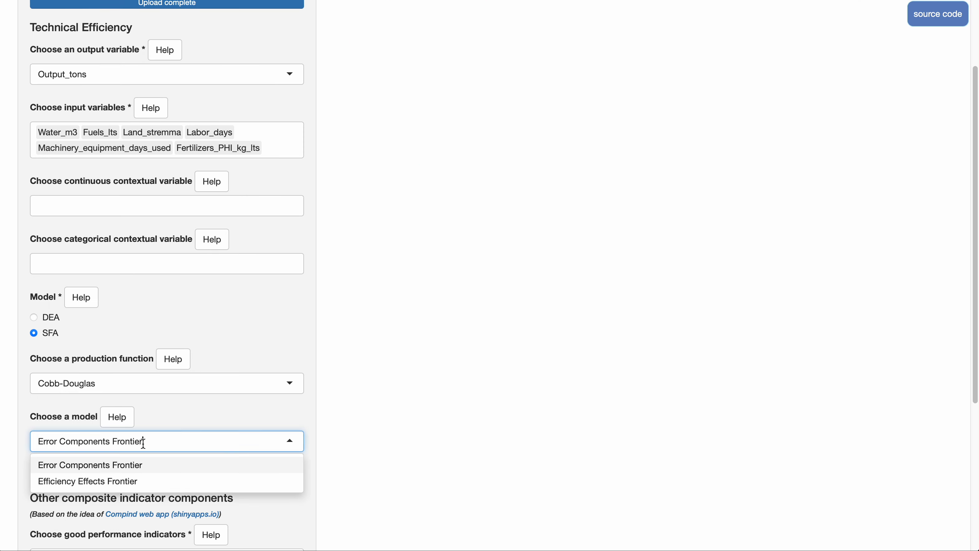
{"action": "left_click", "coordinate": [121, 424]}
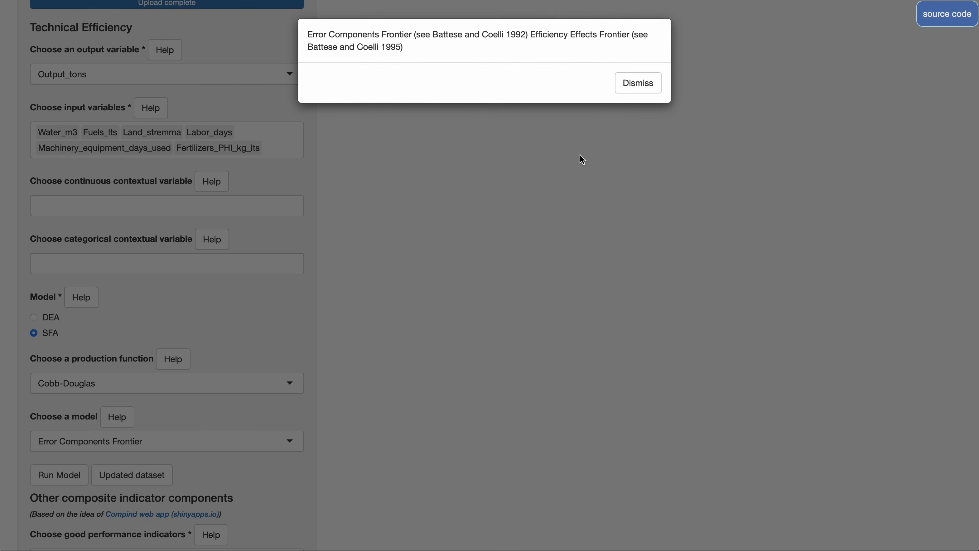
{"action": "left_click", "coordinate": [629, 84]}
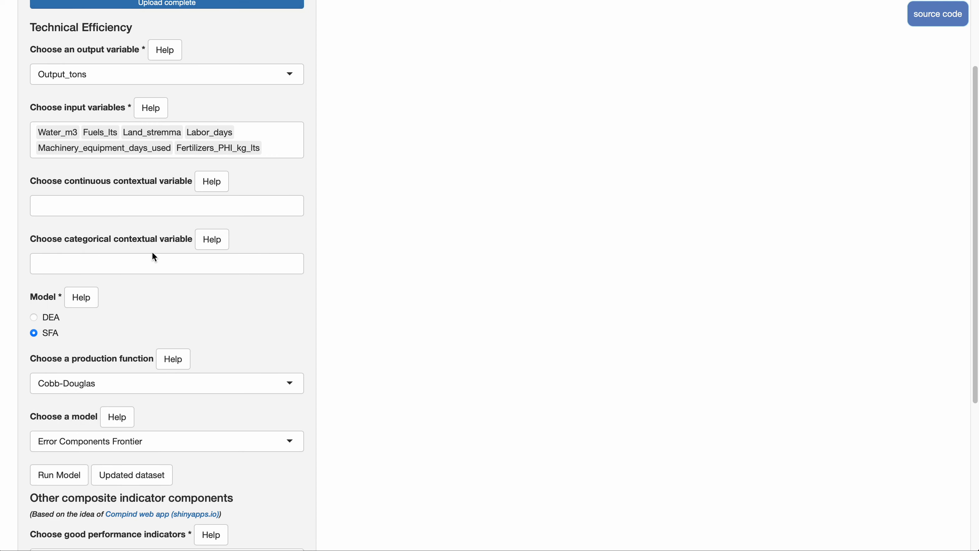
Set the model to DEA, run it with input orientation and crs, and view the efficiency summary.
{"action": "left_click", "coordinate": [34, 318]}
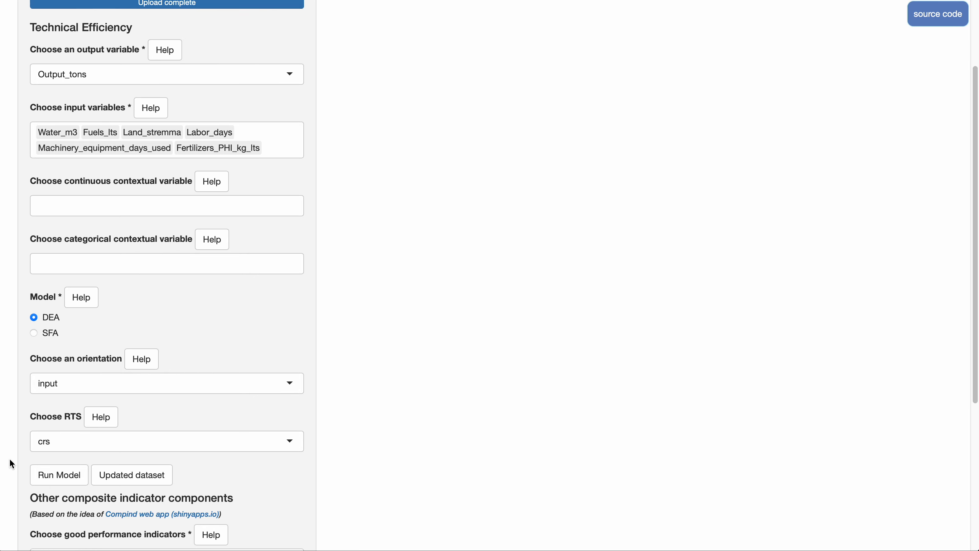
{"action": "left_click", "coordinate": [44, 475]}
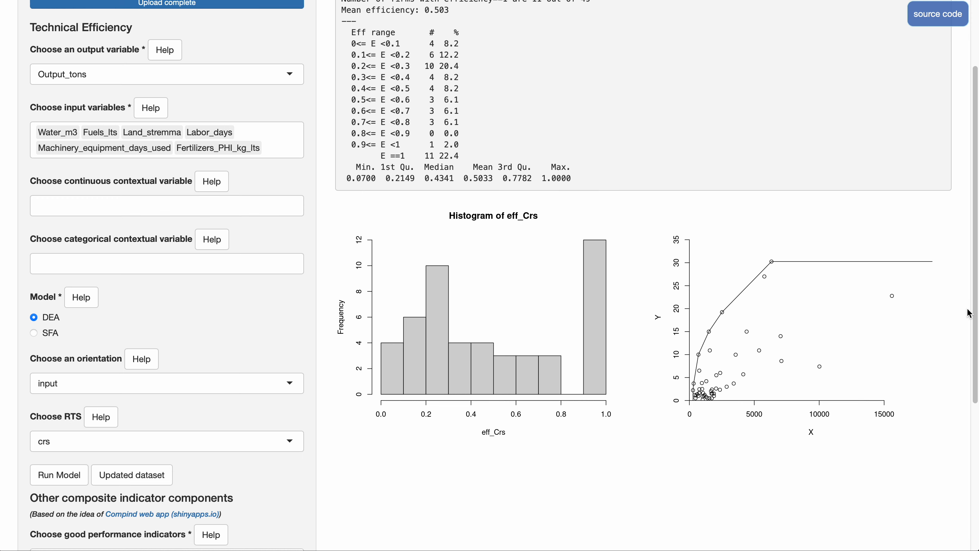
{"action": "left_click_drag", "start_coordinate": [971, 314], "coordinate": [964, 266]}
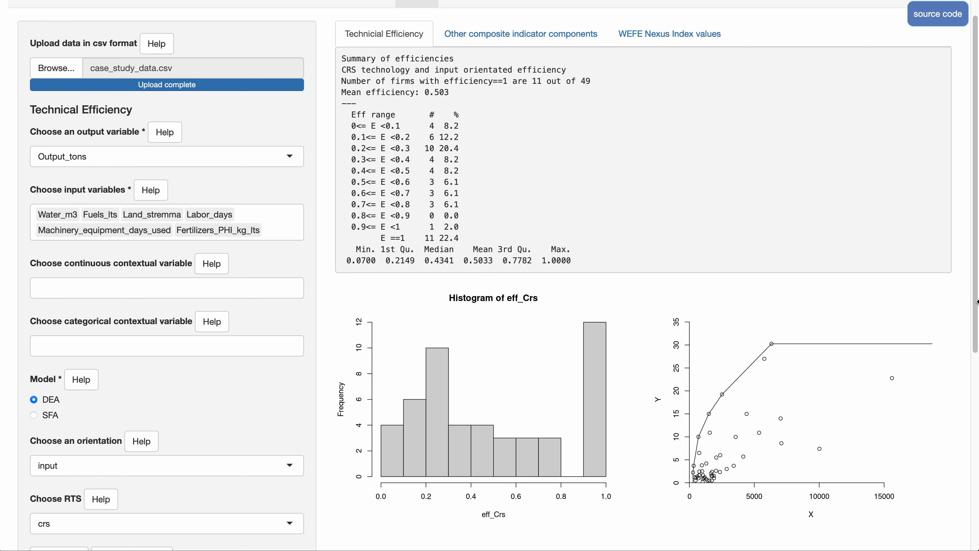
Open the updated dataset, examine its rows and columns through to eff_Crs, and close it.
{"action": "left_click_drag", "start_coordinate": [973, 294], "coordinate": [972, 410]}
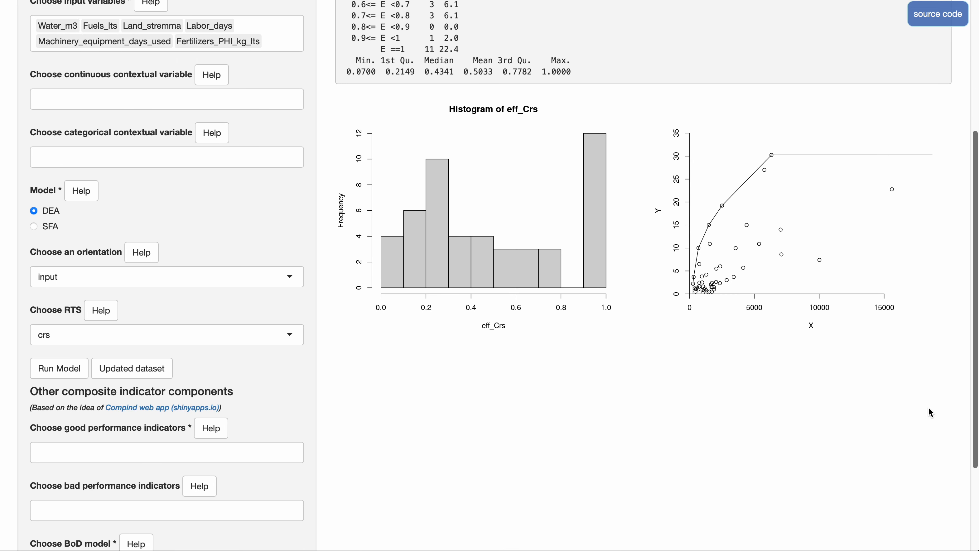
{"action": "left_click", "coordinate": [152, 369]}
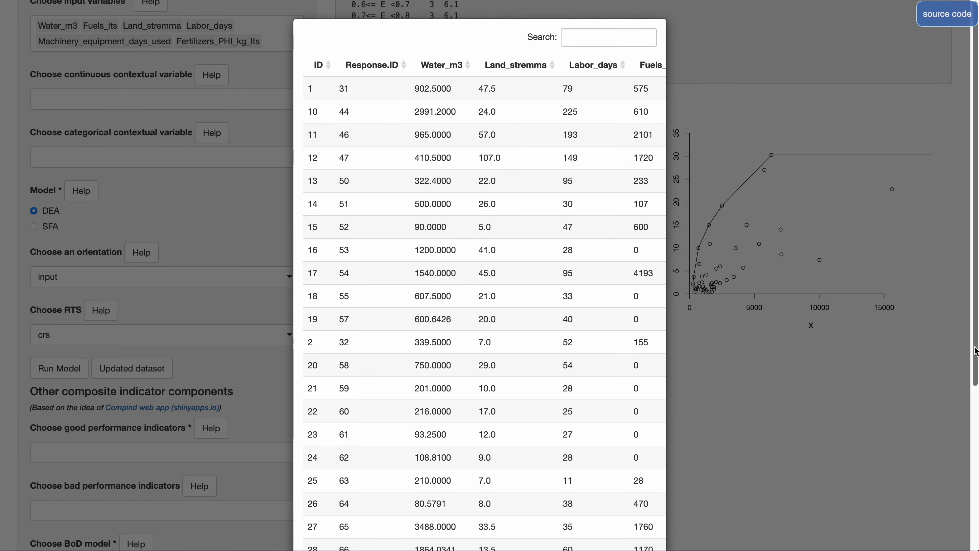
{"action": "left_click_drag", "start_coordinate": [974, 347], "coordinate": [954, 507]}
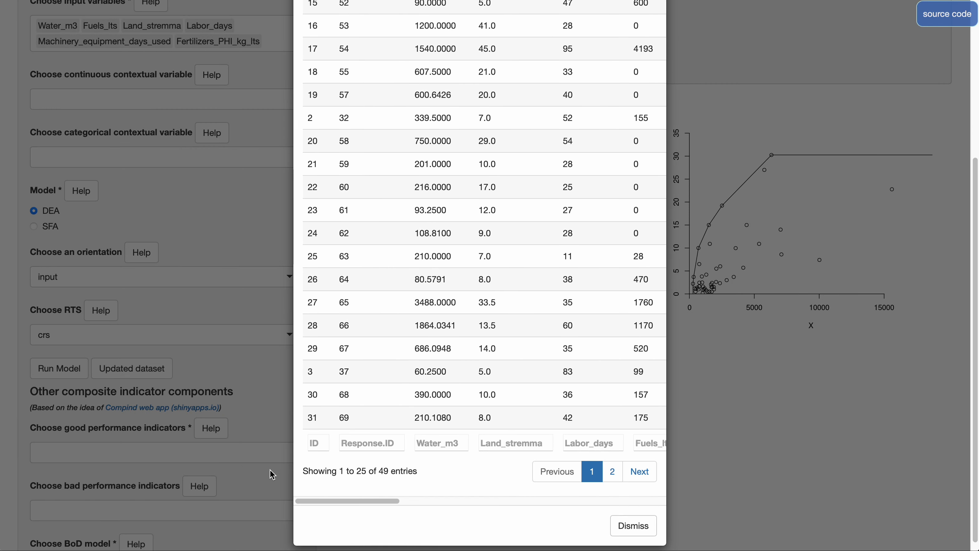
{"action": "left_click_drag", "start_coordinate": [346, 500], "coordinate": [629, 502]}
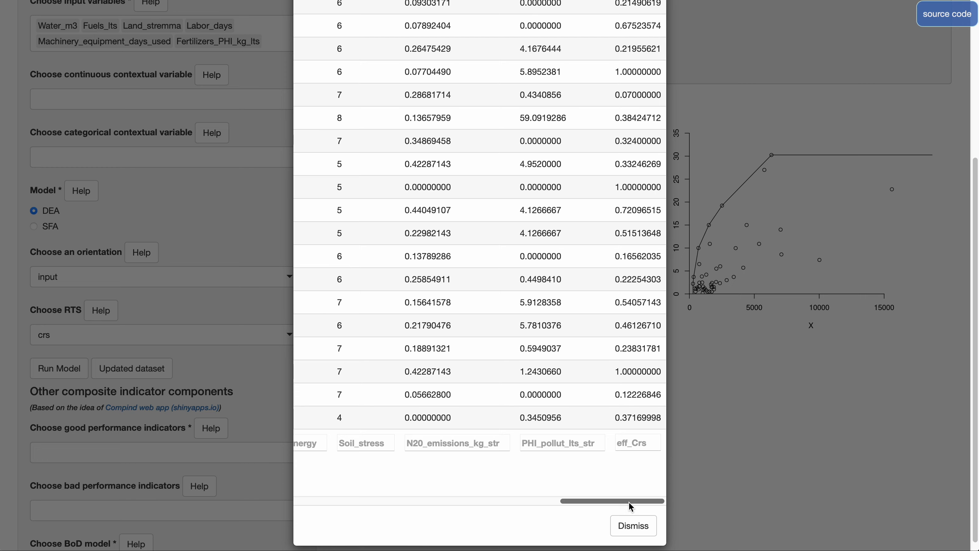
{"action": "left_click", "coordinate": [630, 524]}
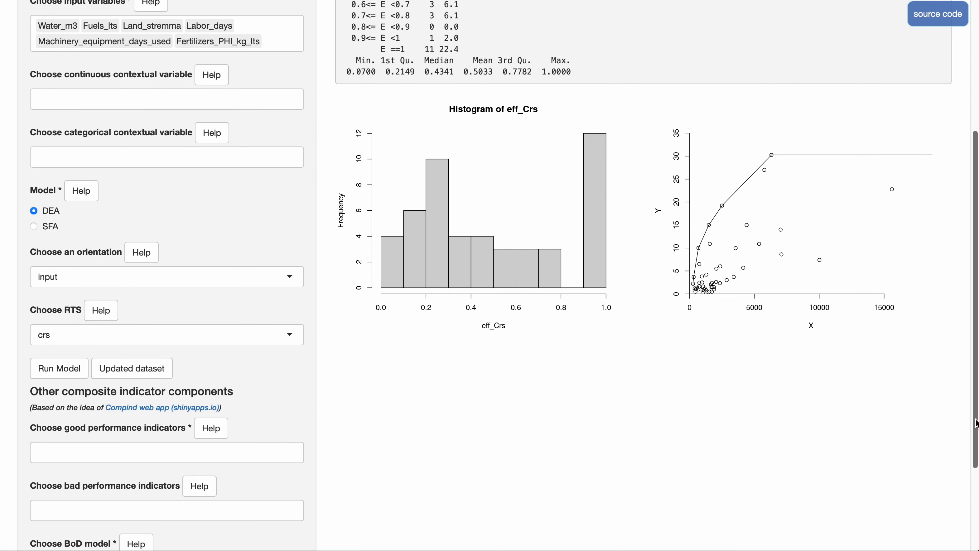
Read the help note on good performance indicators and set the BoD model to Constrained BoD with bad indicators (ci_bod_constr_bad).
{"action": "left_click_drag", "start_coordinate": [972, 421], "coordinate": [968, 485]}
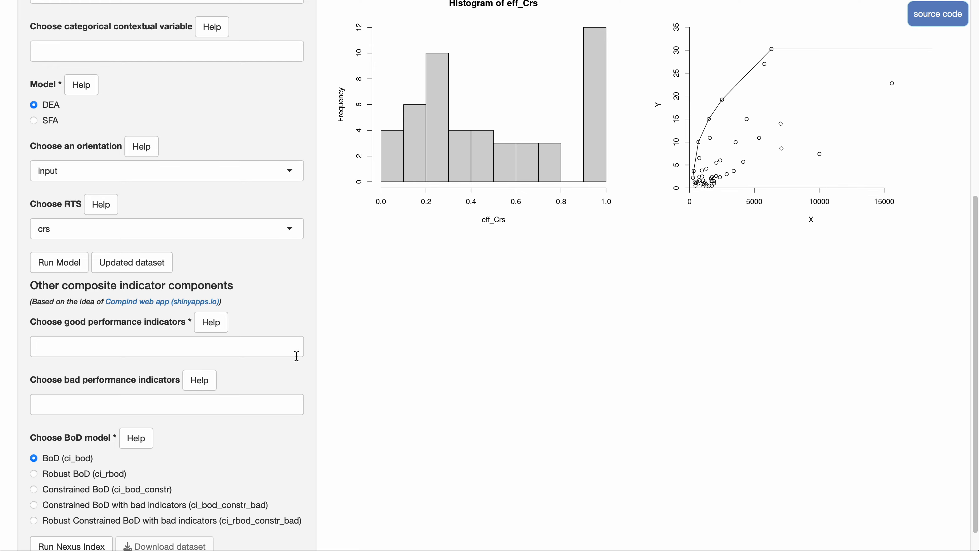
{"action": "left_click", "coordinate": [221, 327]}
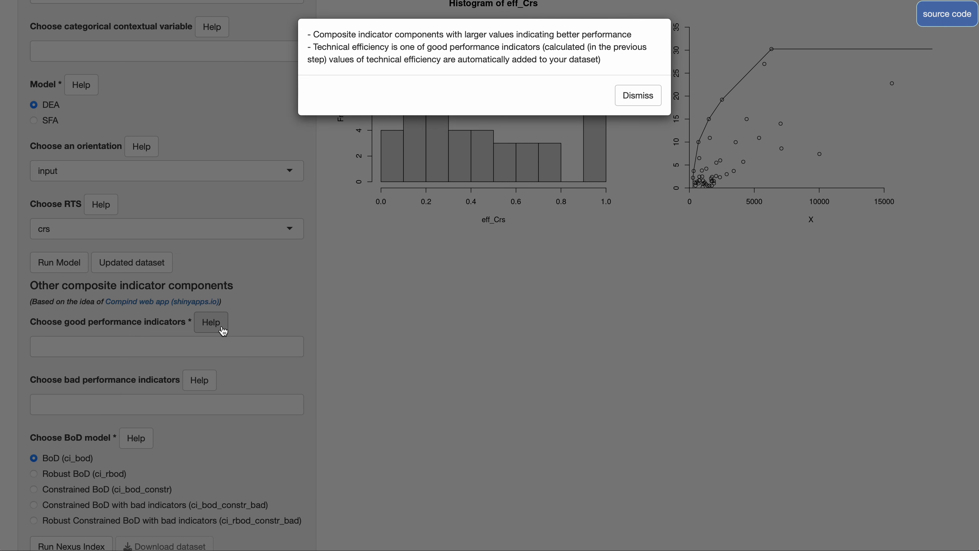
{"action": "left_click", "coordinate": [634, 105]}
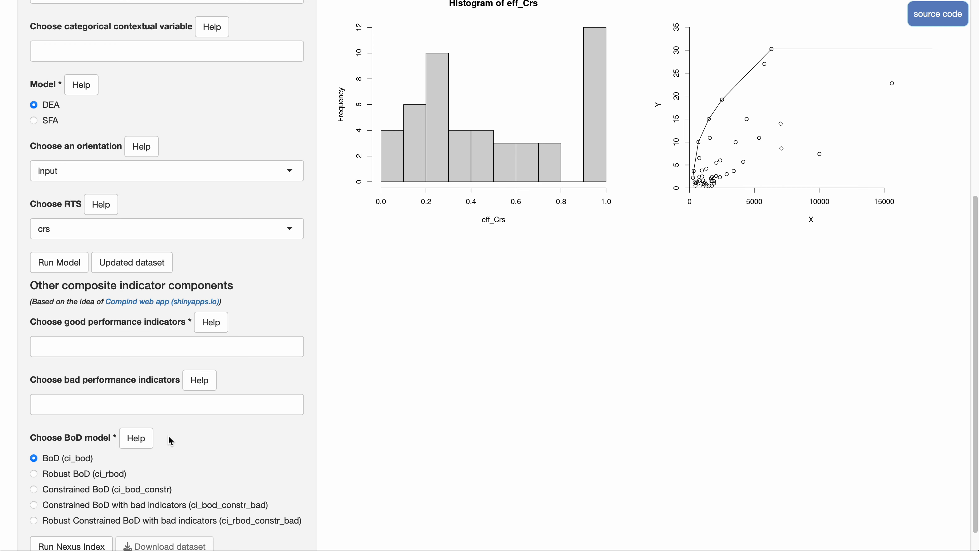
{"action": "left_click", "coordinate": [37, 506]}
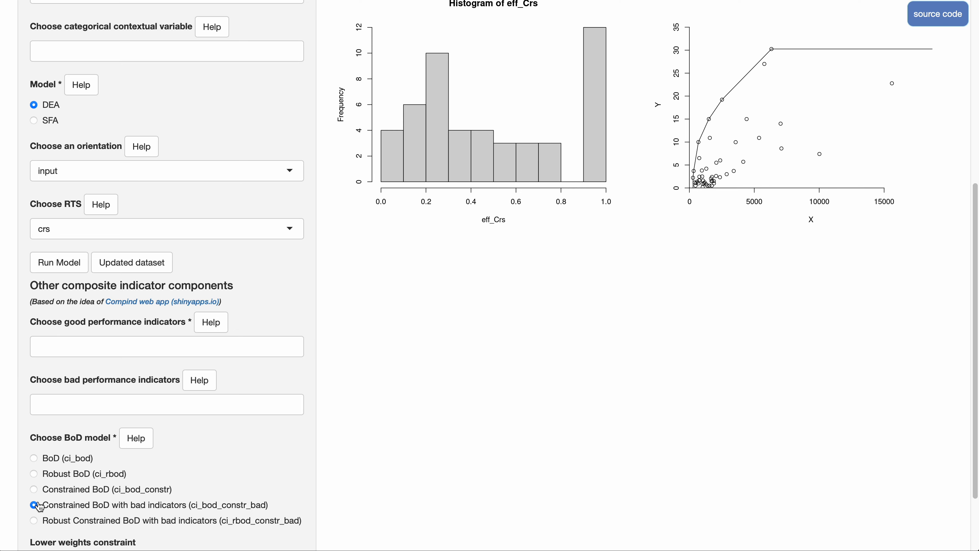
Add eff_Crs, Branches_not_burned_dummy and Renew_energy as the good performance indicators.
{"action": "left_click", "coordinate": [109, 341]}
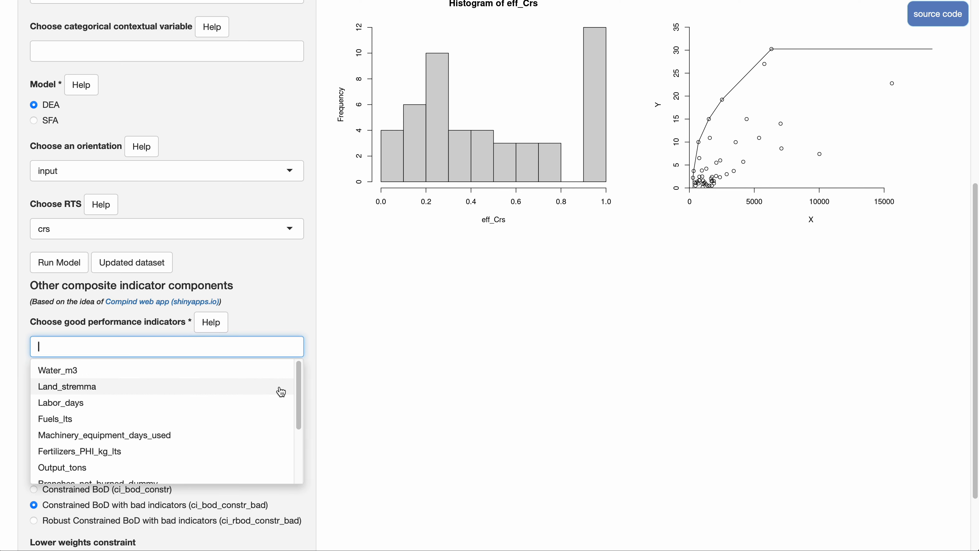
{"action": "left_click_drag", "start_coordinate": [299, 393], "coordinate": [299, 454]}
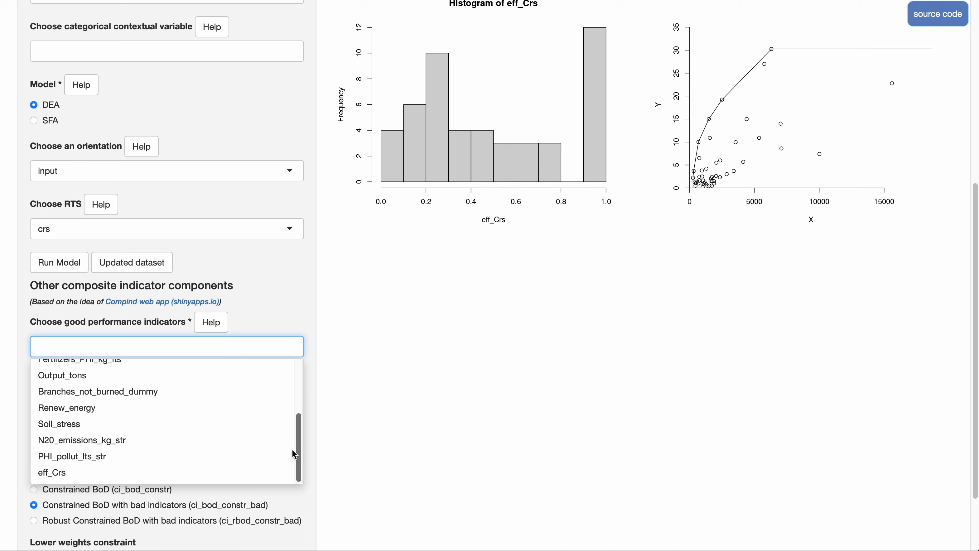
{"action": "left_click", "coordinate": [185, 472]}
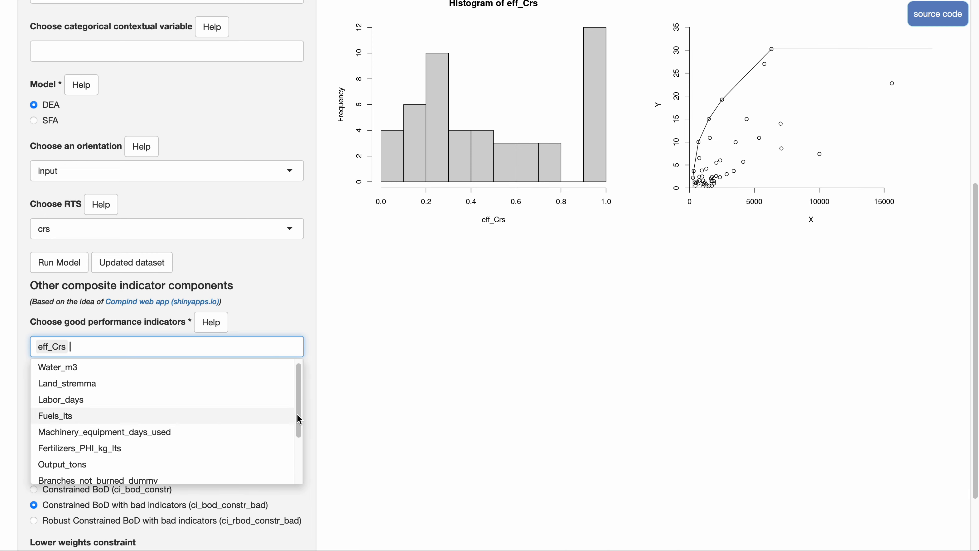
{"action": "left_click_drag", "start_coordinate": [299, 415], "coordinate": [300, 458]}
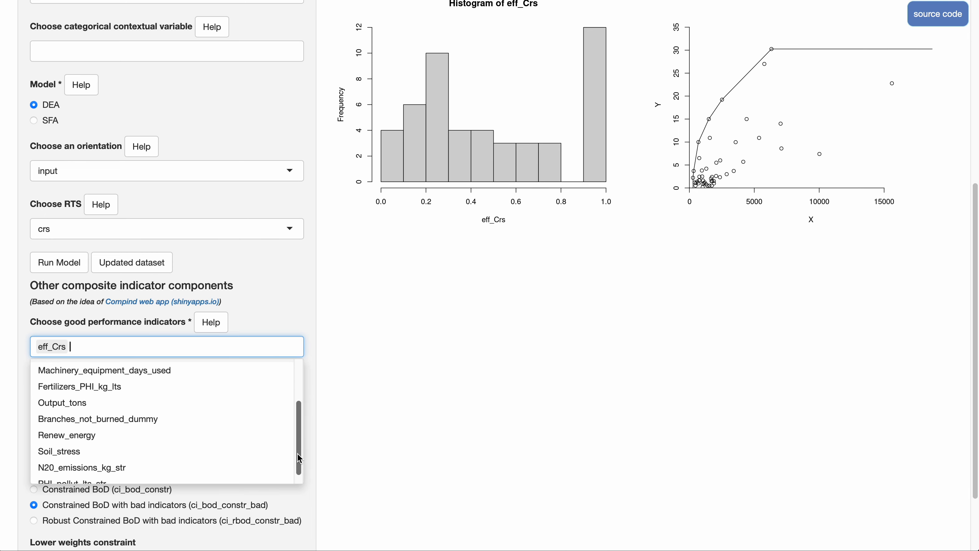
{"action": "left_click", "coordinate": [132, 420]}
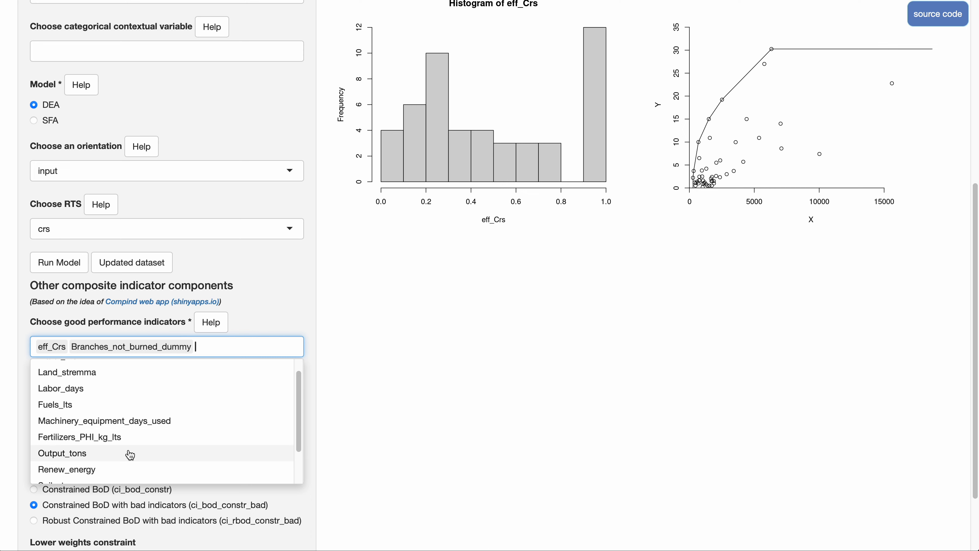
{"action": "left_click", "coordinate": [153, 470]}
{"action": "left_click", "coordinate": [398, 405]}
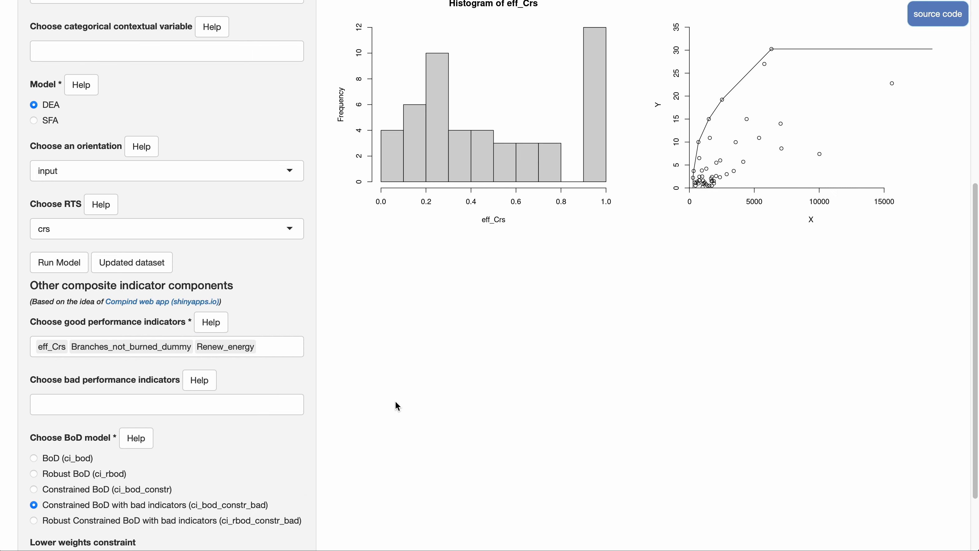
Add Soil_stress, N20_emissions_kg_str and PHI_pollut_lts_str as the bad performance indicators.
{"action": "left_click", "coordinate": [255, 398]}
{"action": "left_click_drag", "start_coordinate": [301, 454], "coordinate": [303, 538]}
{"action": "left_click", "coordinate": [157, 484]}
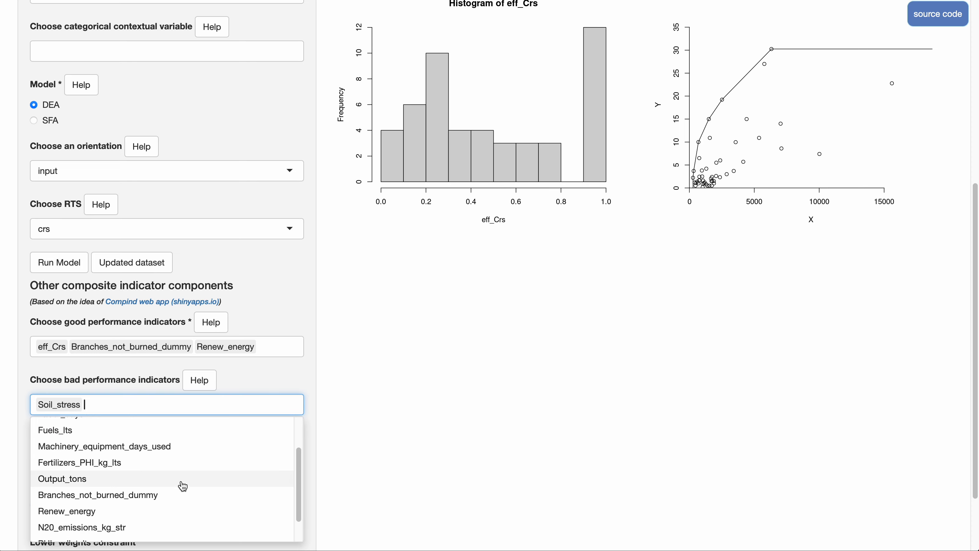
{"action": "left_click_drag", "start_coordinate": [299, 485], "coordinate": [299, 537]}
{"action": "left_click", "coordinate": [139, 498]}
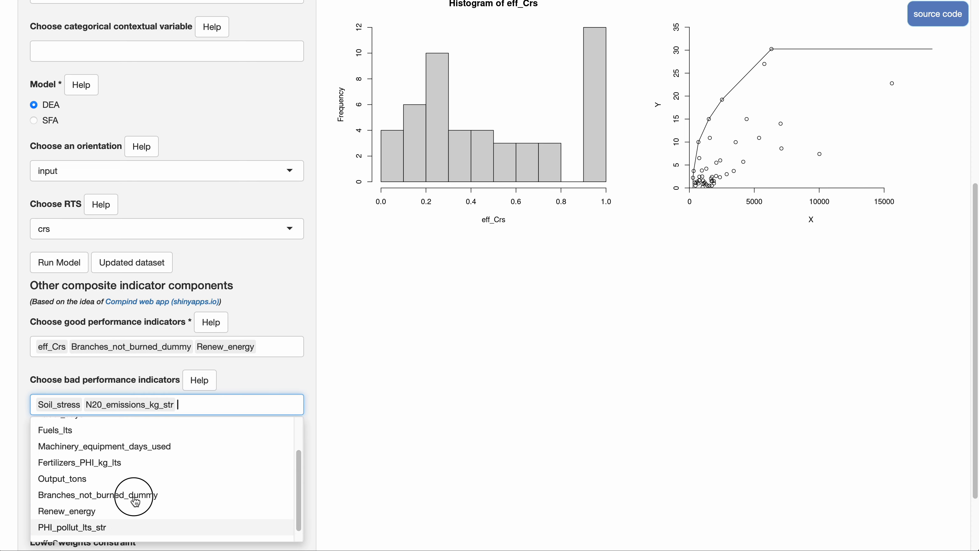
{"action": "left_click", "coordinate": [124, 528]}
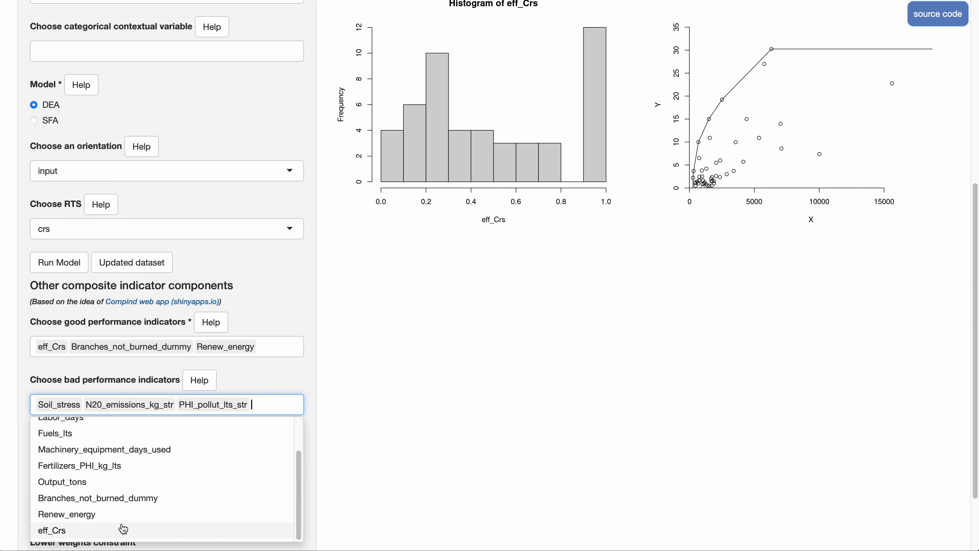
{"action": "left_click", "coordinate": [342, 456]}
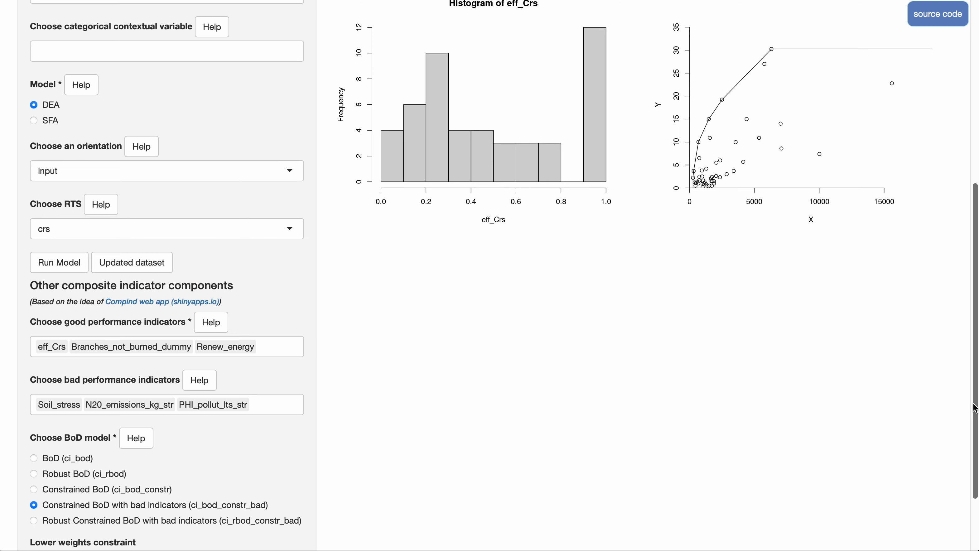
Run the Nexus Index, look over the composite indicator component statistics, and view the WEFE Nexus Index summary and histogram.
{"action": "scroll", "coordinate": [965, 444], "scroll_direction": "down", "scroll_amount": 5}
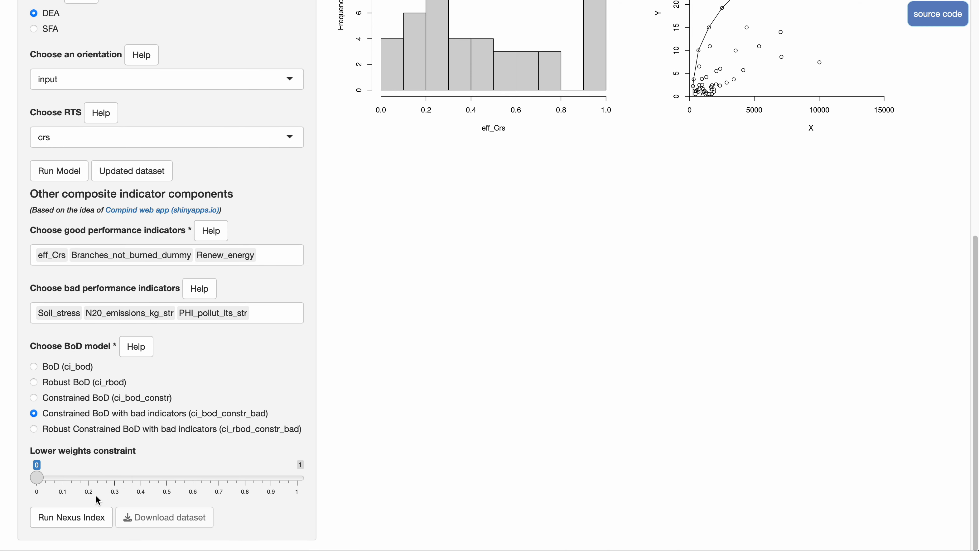
{"action": "left_click", "coordinate": [77, 518]}
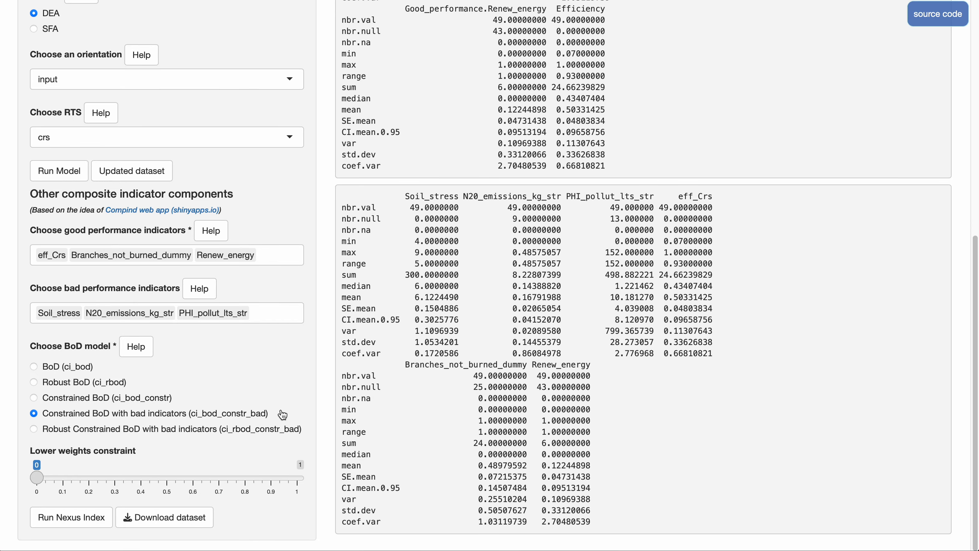
{"action": "left_click_drag", "start_coordinate": [975, 322], "coordinate": [970, 96]}
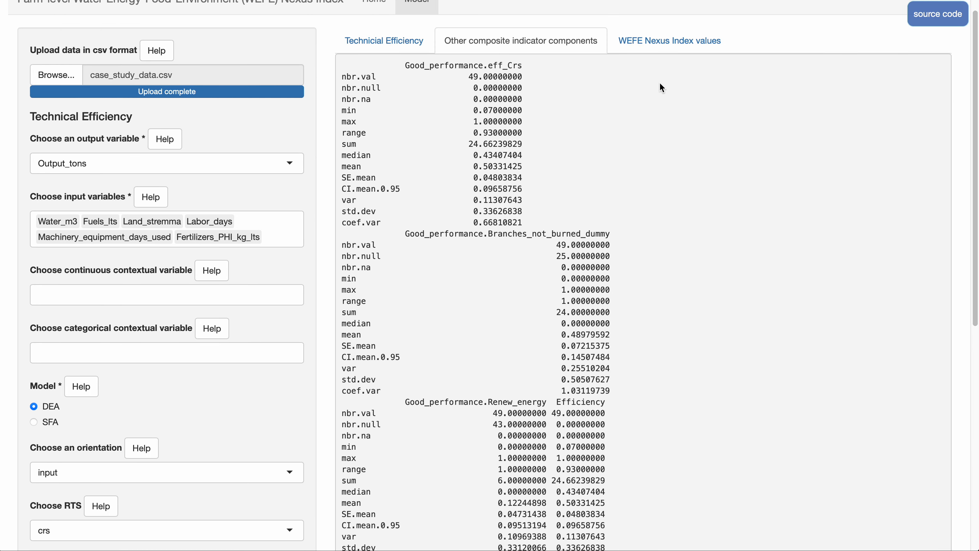
{"action": "left_click", "coordinate": [658, 47]}
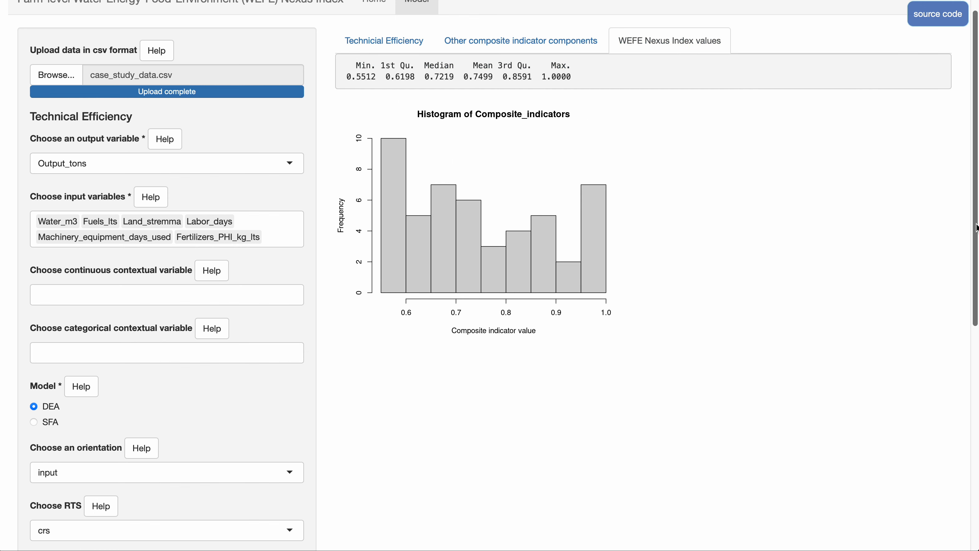
{"action": "left_click_drag", "start_coordinate": [976, 227], "coordinate": [963, 468]}
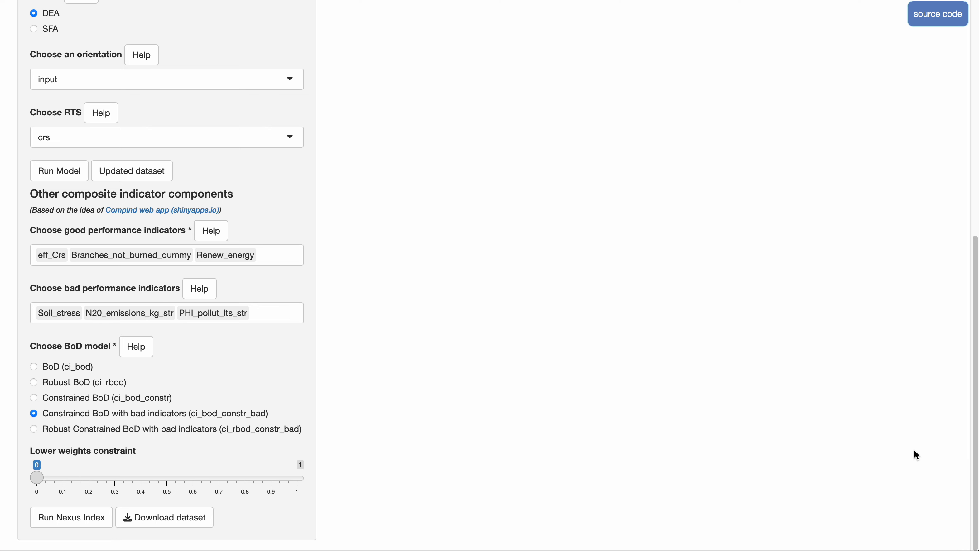